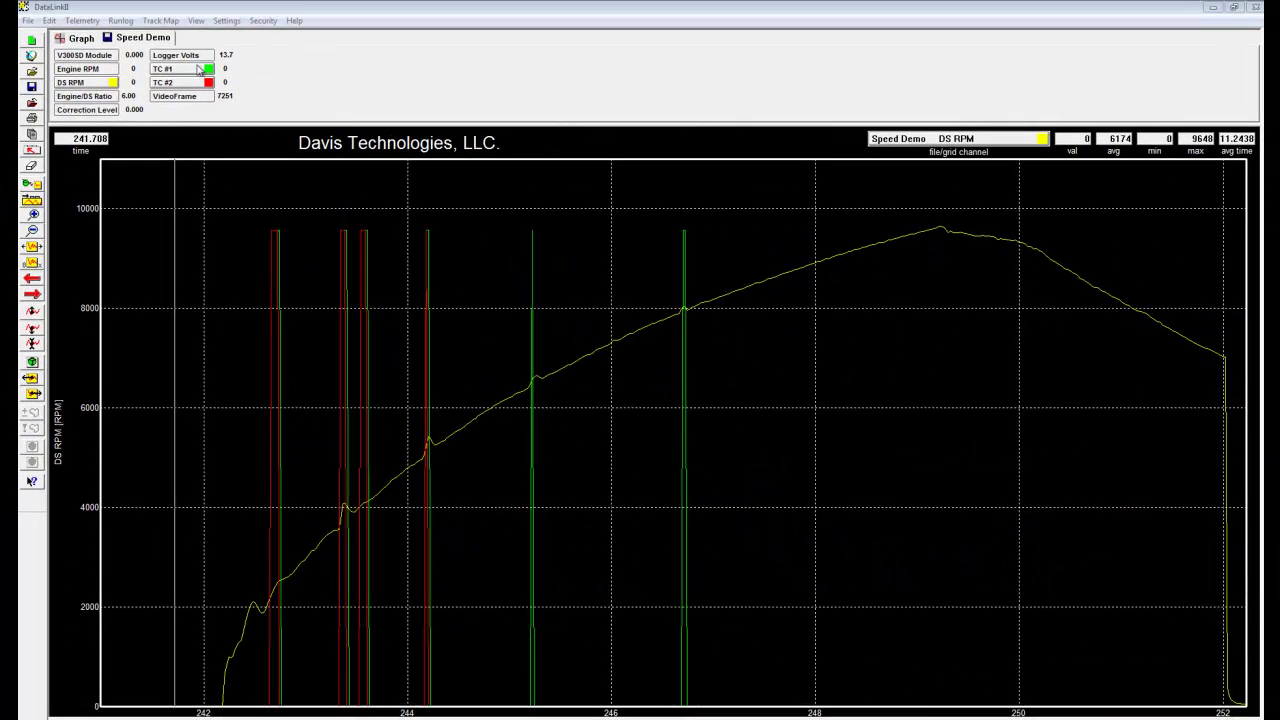
- Hide TC #1 and TC #2, then slide the time marker to 243.318 s (3554 DS RPM)
left_click(198, 71)
left_click(198, 84)
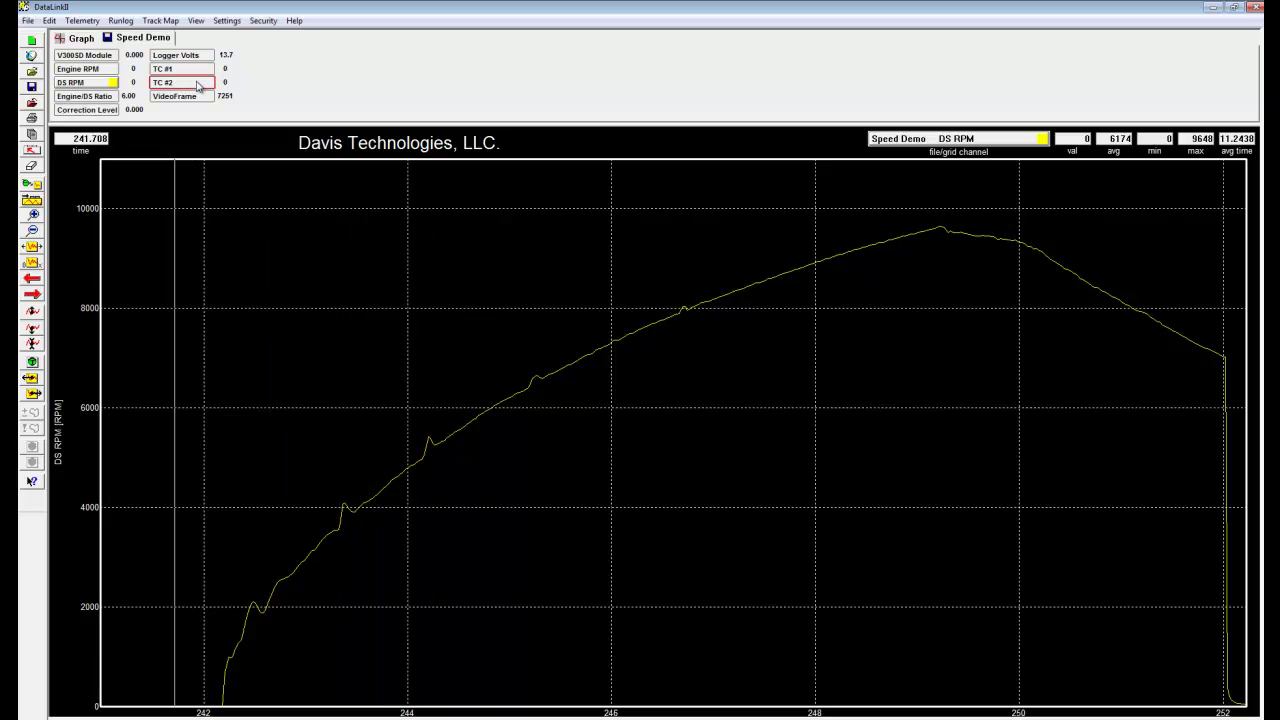
left_click(332, 689)
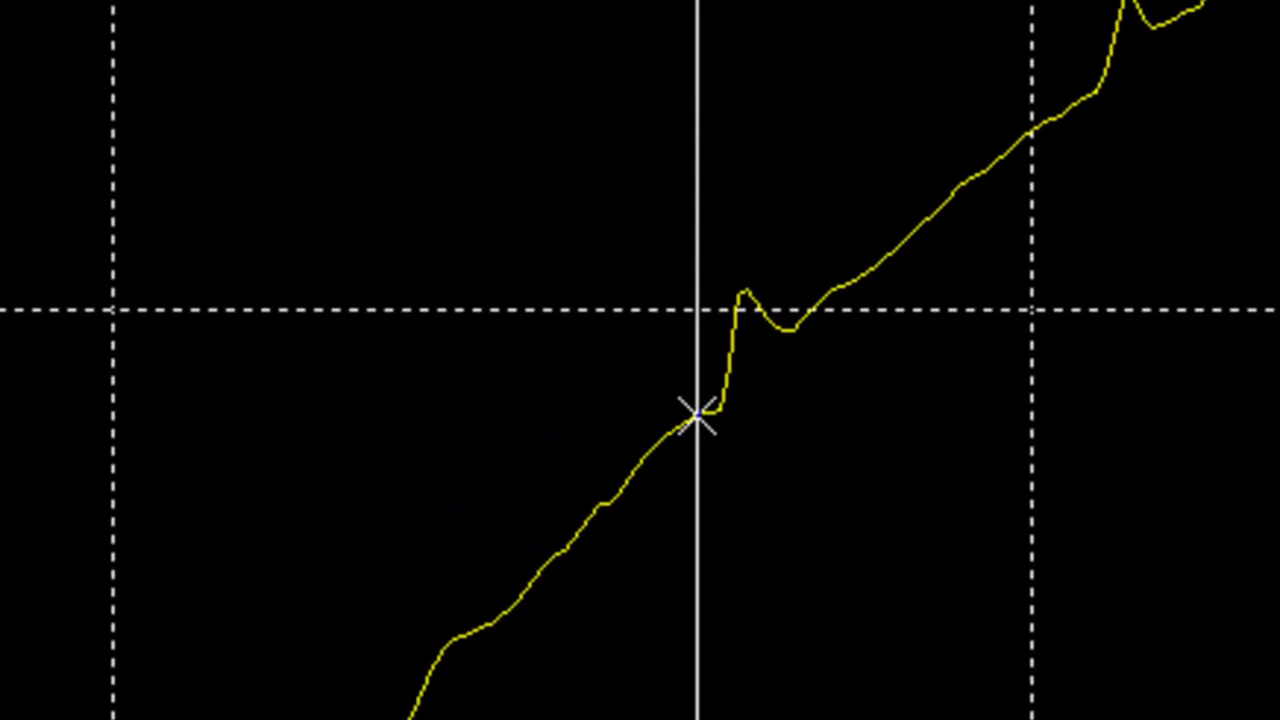
mouse_move(700, 413)
left_mouse_down()
mouse_move(724, 398)
mouse_move(721, 410)
left_mouse_up()
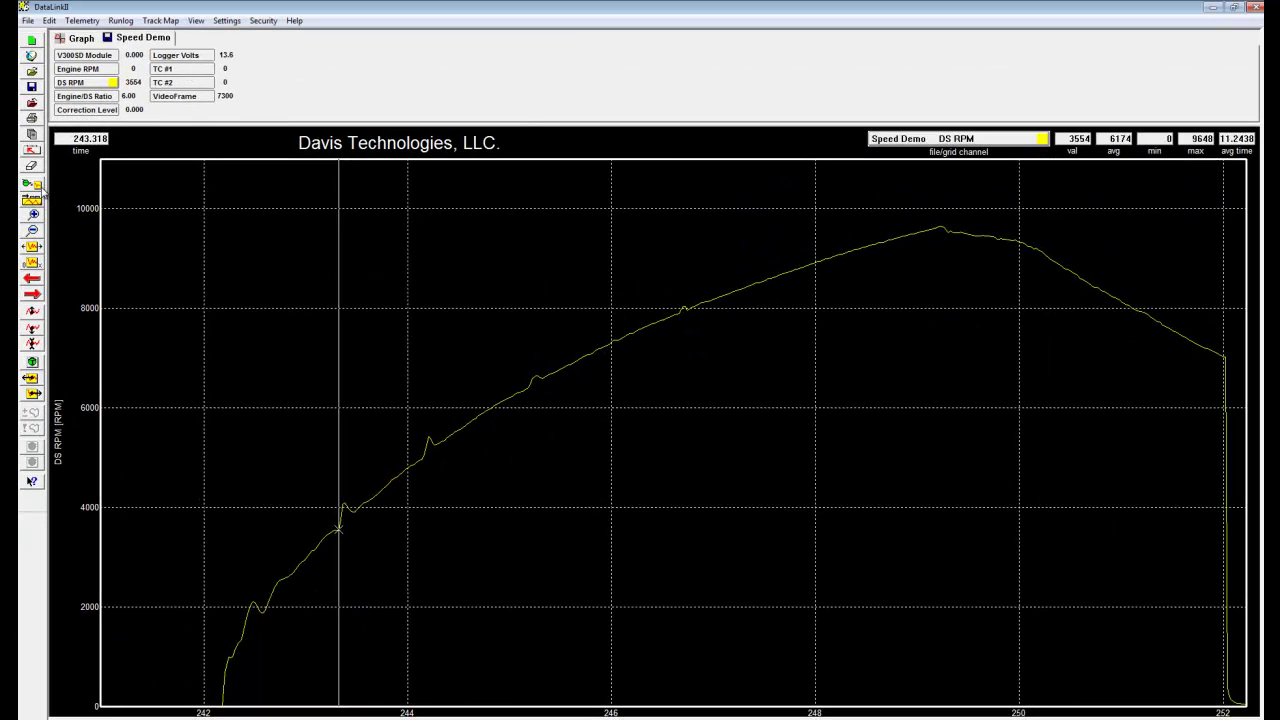
- Load the Simulator quickgraph to bring back the TC #1 and TC #2 traces
left_click(44, 194)
left_click(571, 322)
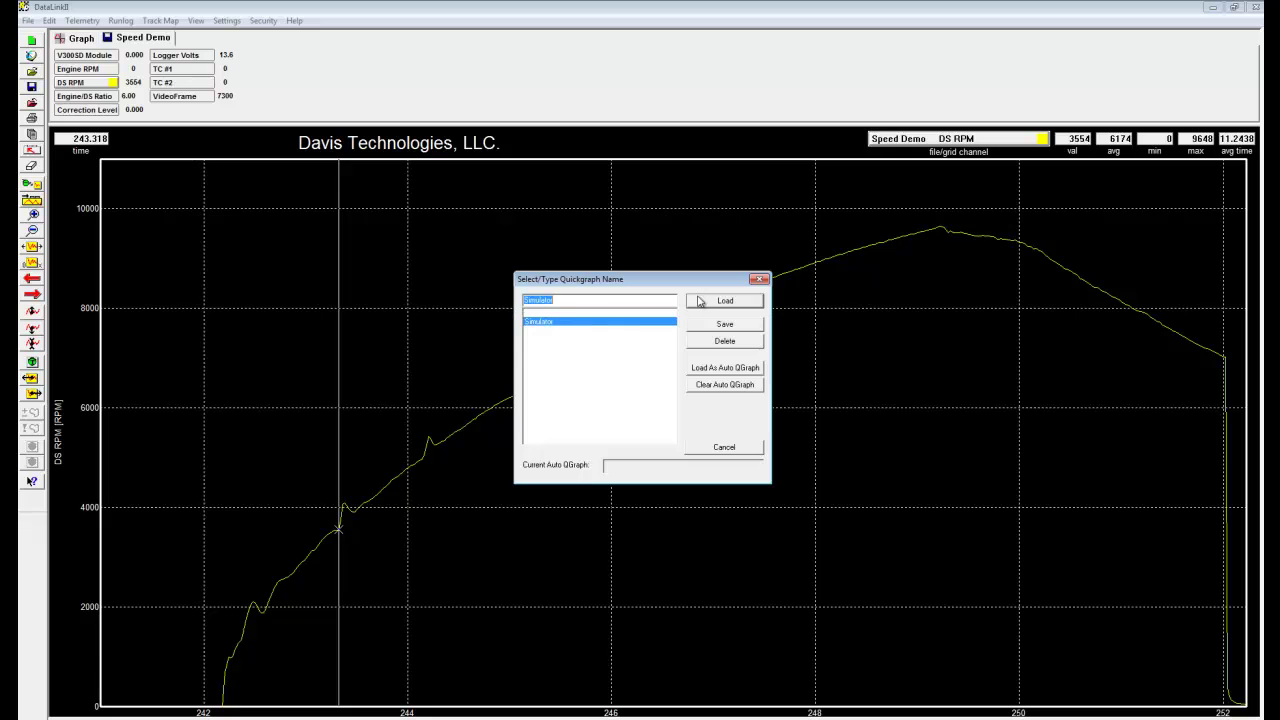
left_click(702, 301)
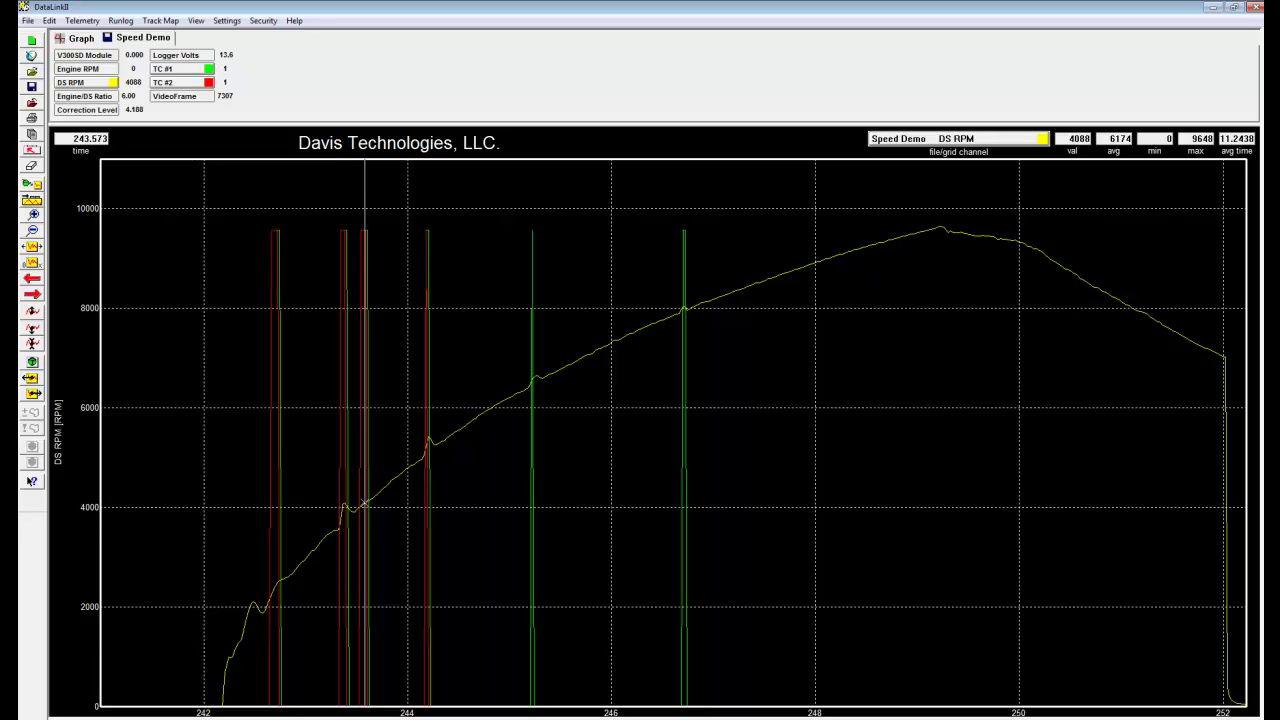
- Zoom in twice around the 243.573 s marker and toggle the TC #2 trace off and on
key("plus")
key("plus")
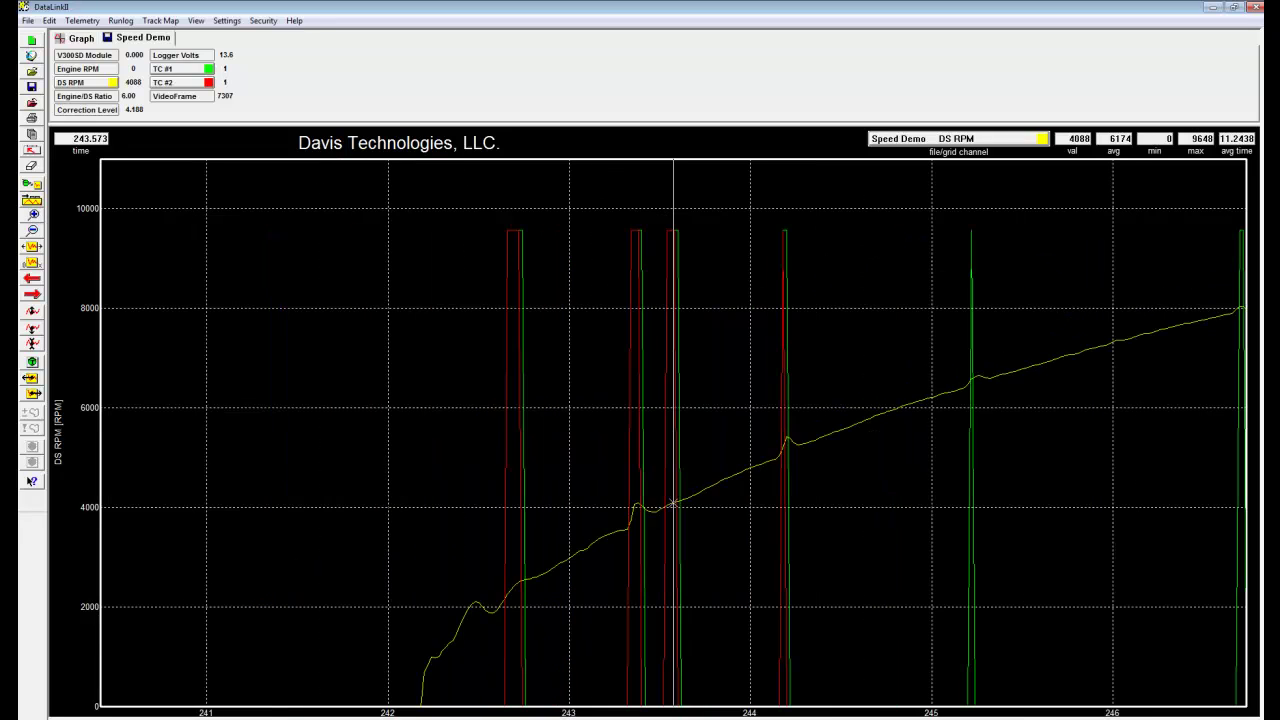
key("plus")
key("plus")
key("plus")
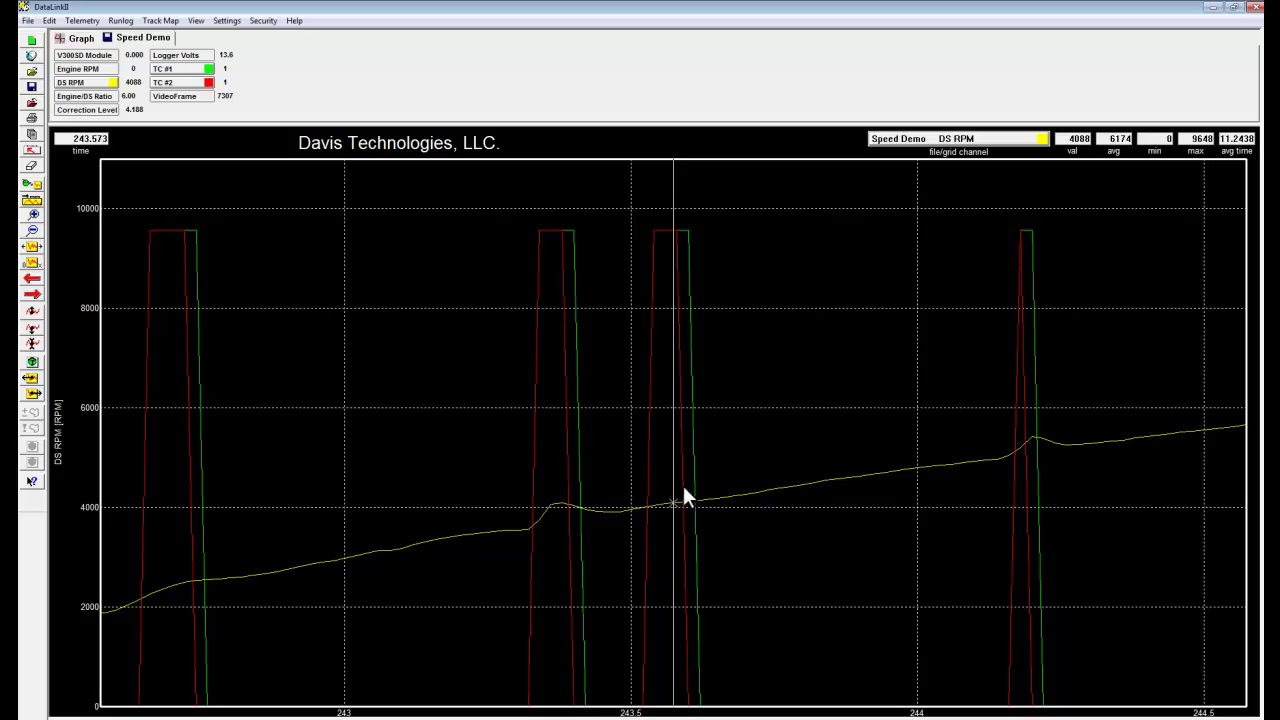
left_click(208, 82)
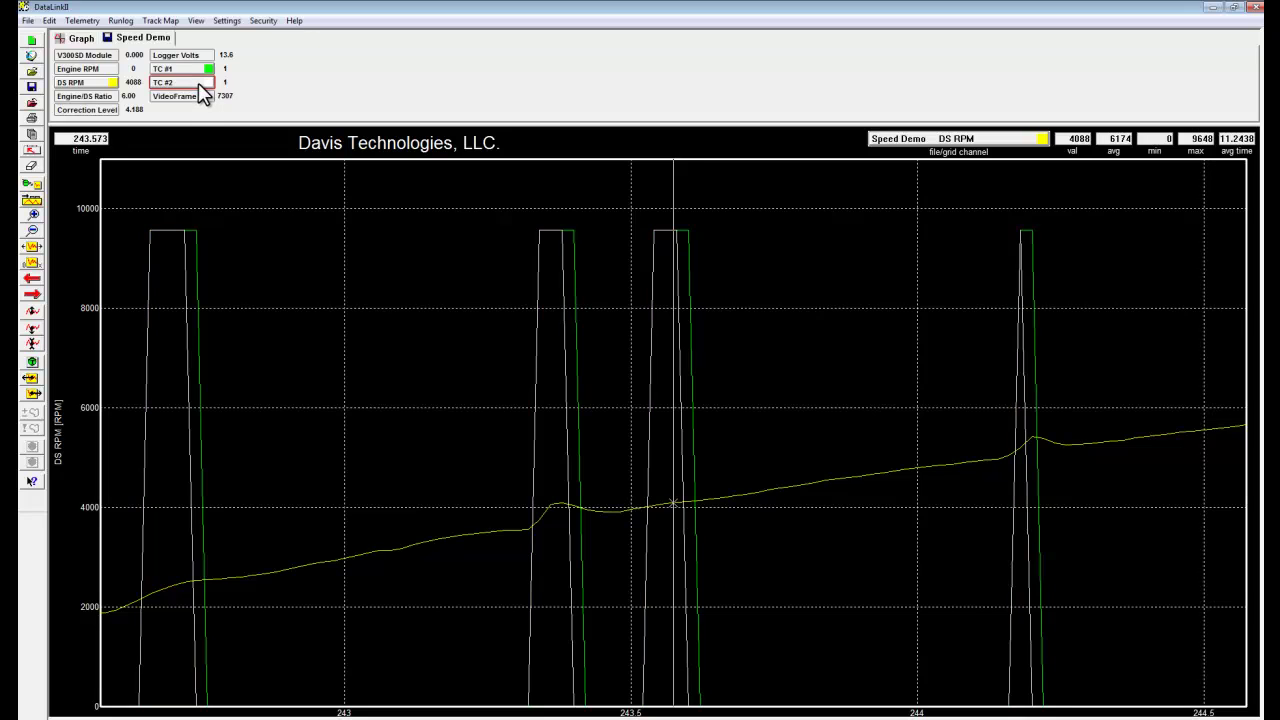
left_click(207, 83)
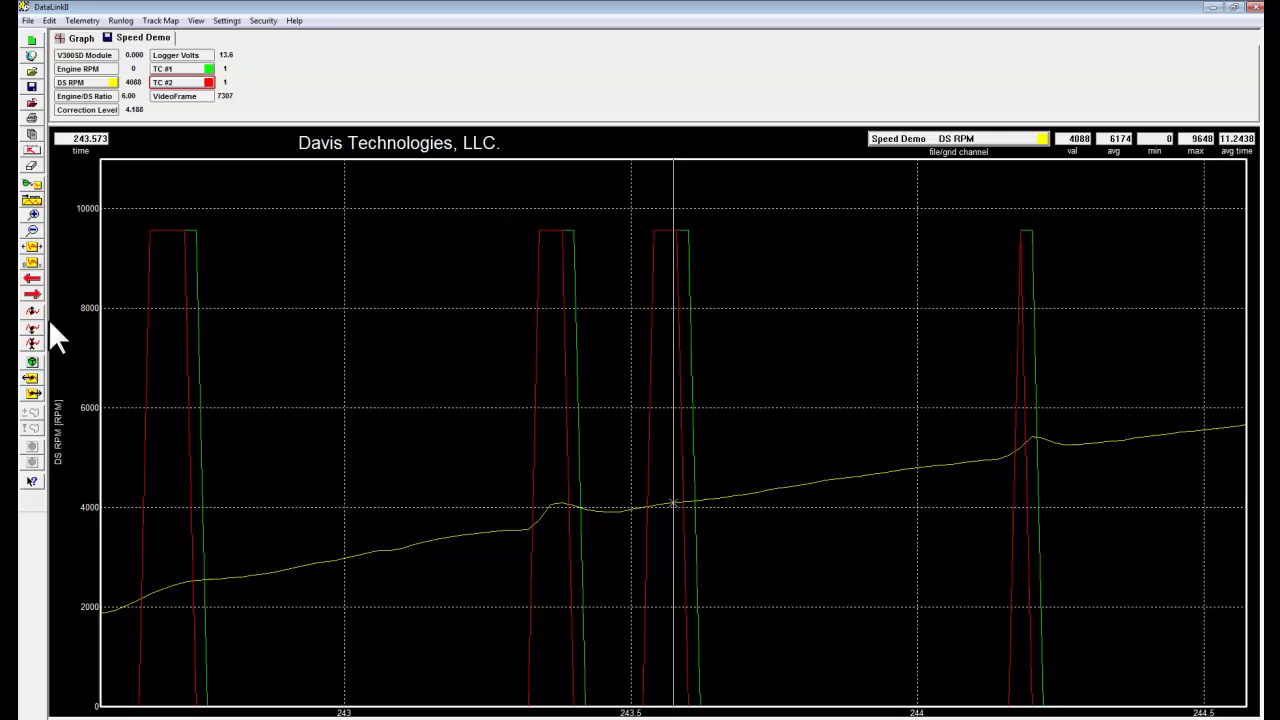
- Zoom the time axis out three steps and pan twice toward the end of the run
left_click(32, 228)
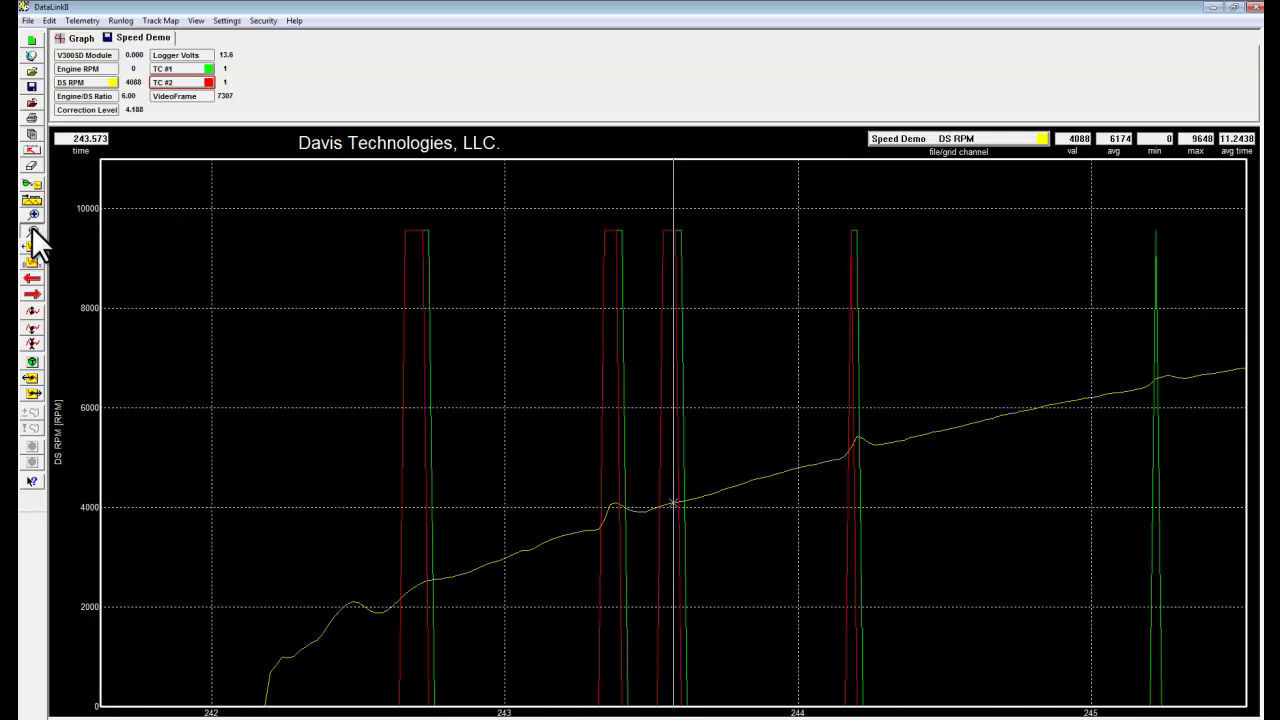
left_click(32, 228)
left_click(32, 228)
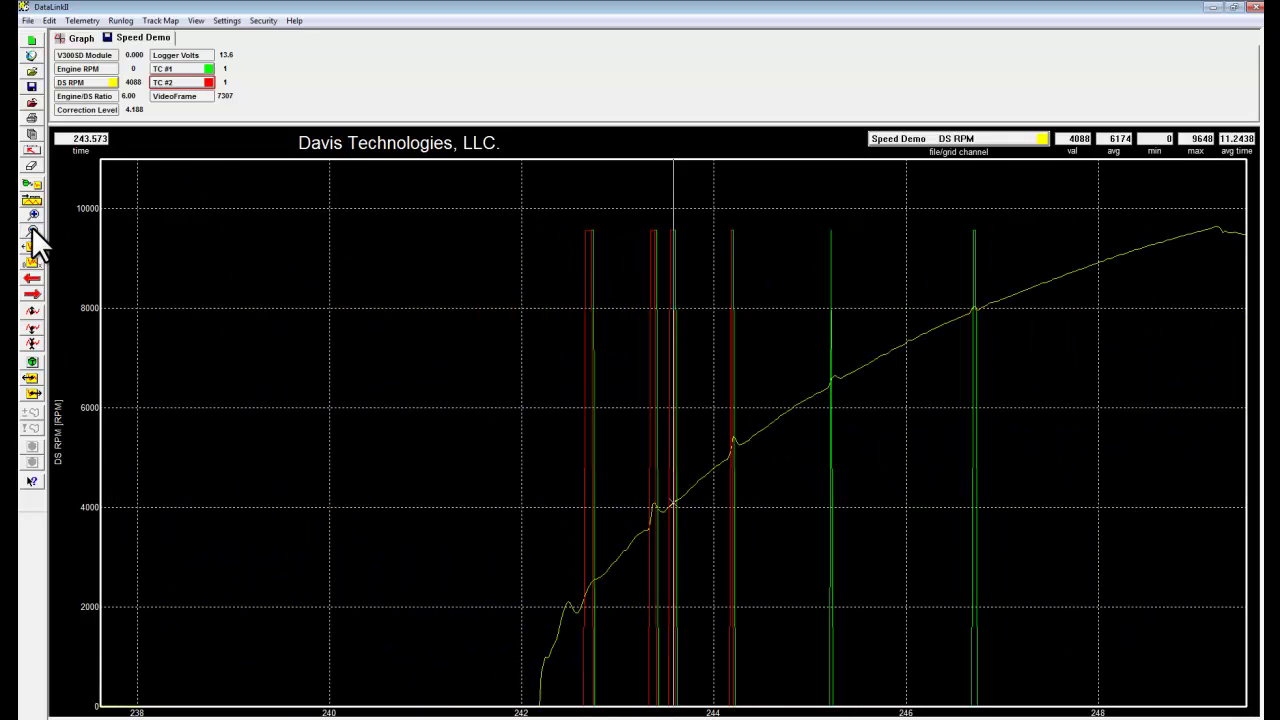
left_click(34, 288)
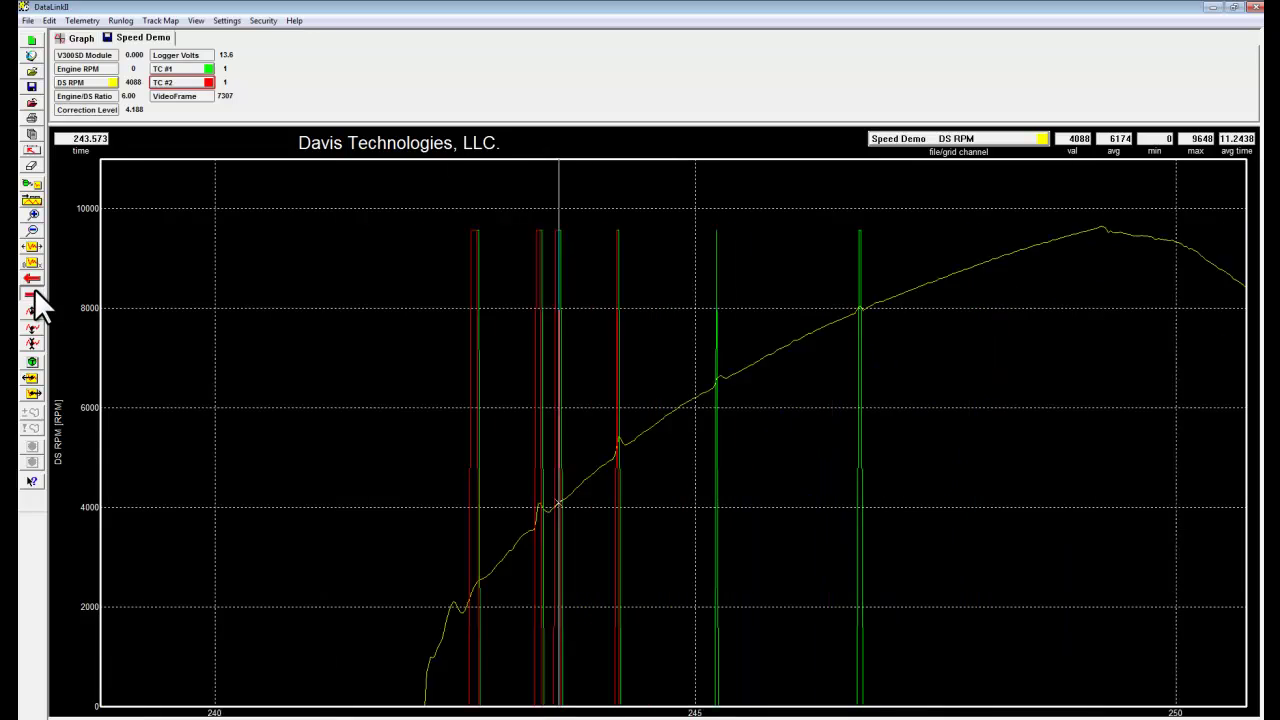
left_click(34, 288)
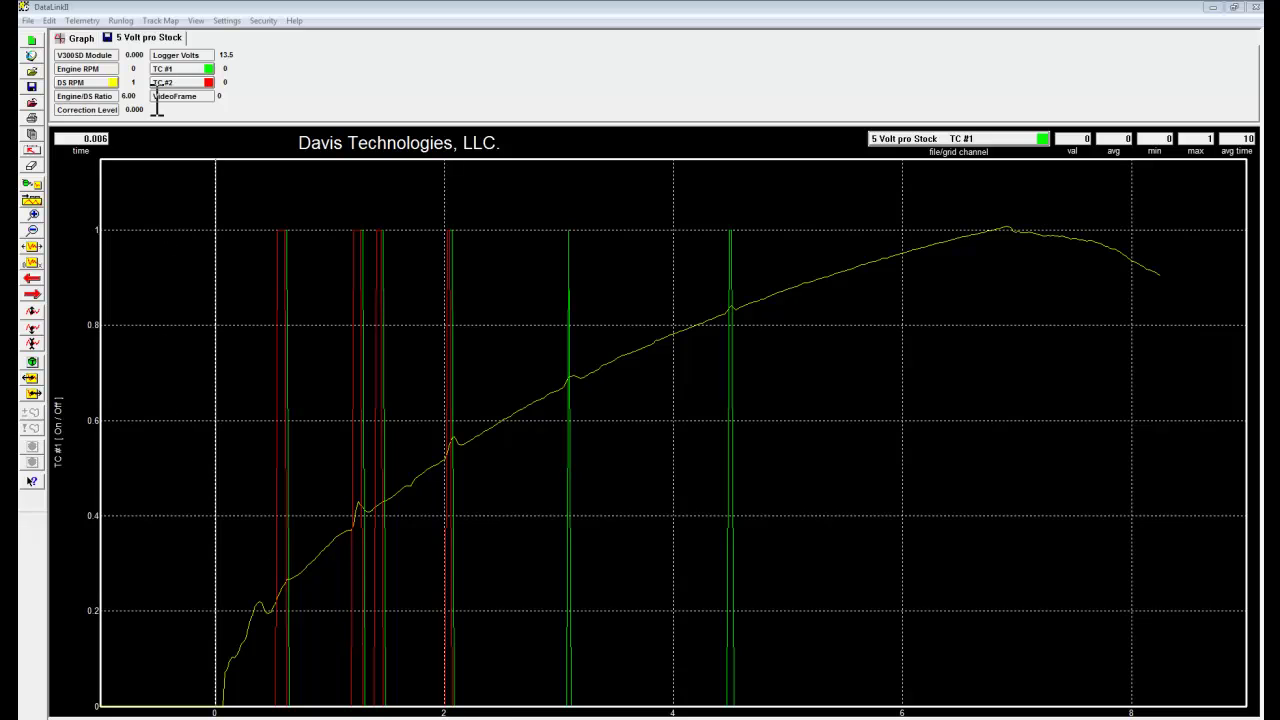
- Swap the TC #1 and TC #2 traces for the Correction Level trace beside DS RPM
left_click(178, 69)
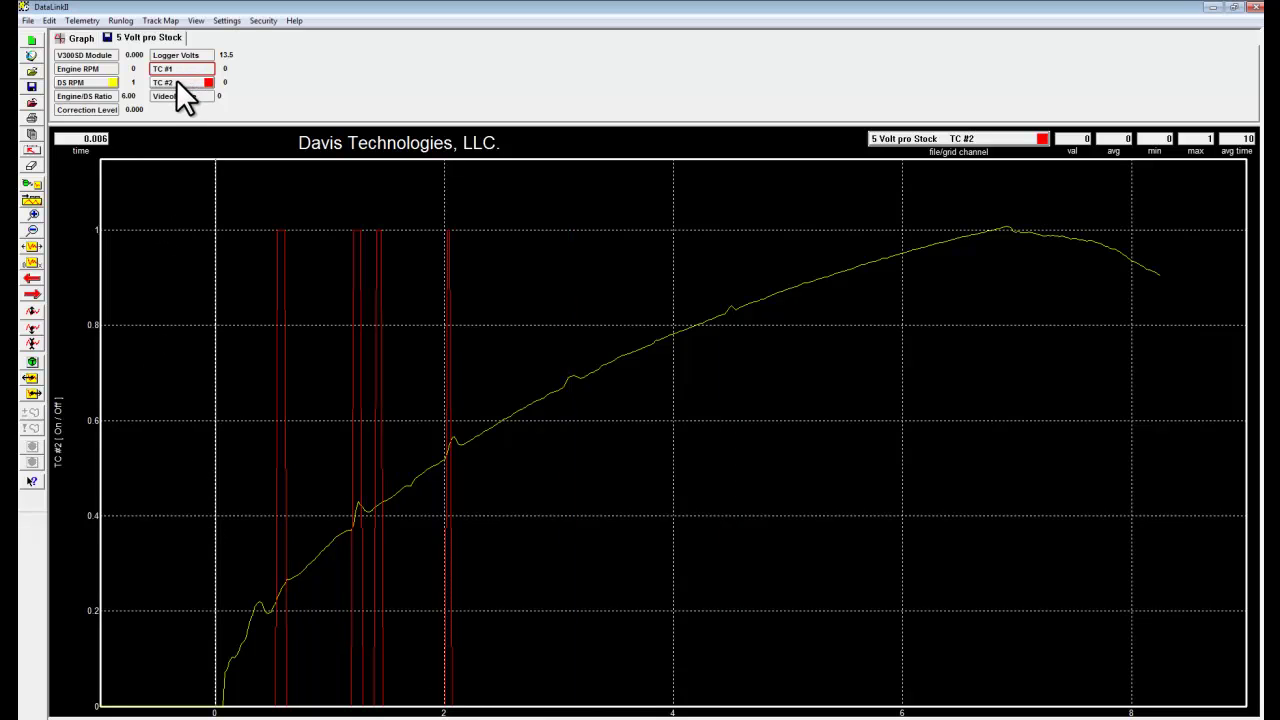
left_click(176, 82)
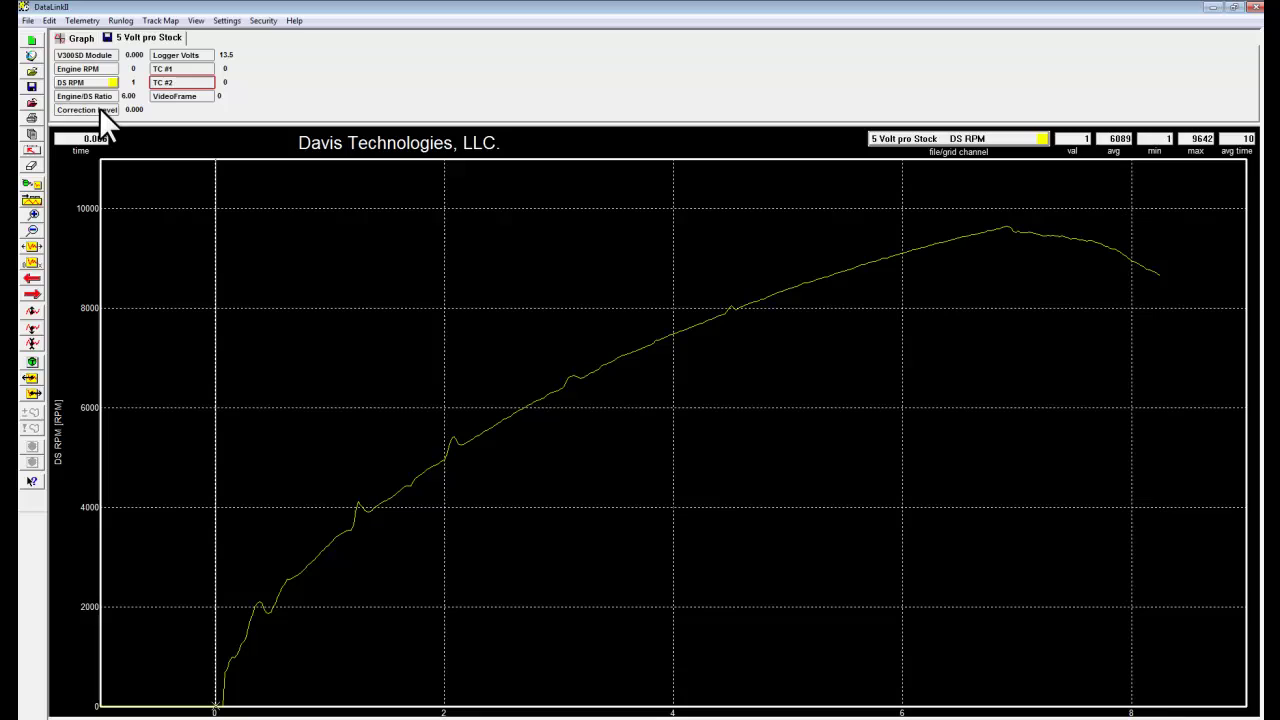
left_click(103, 112)
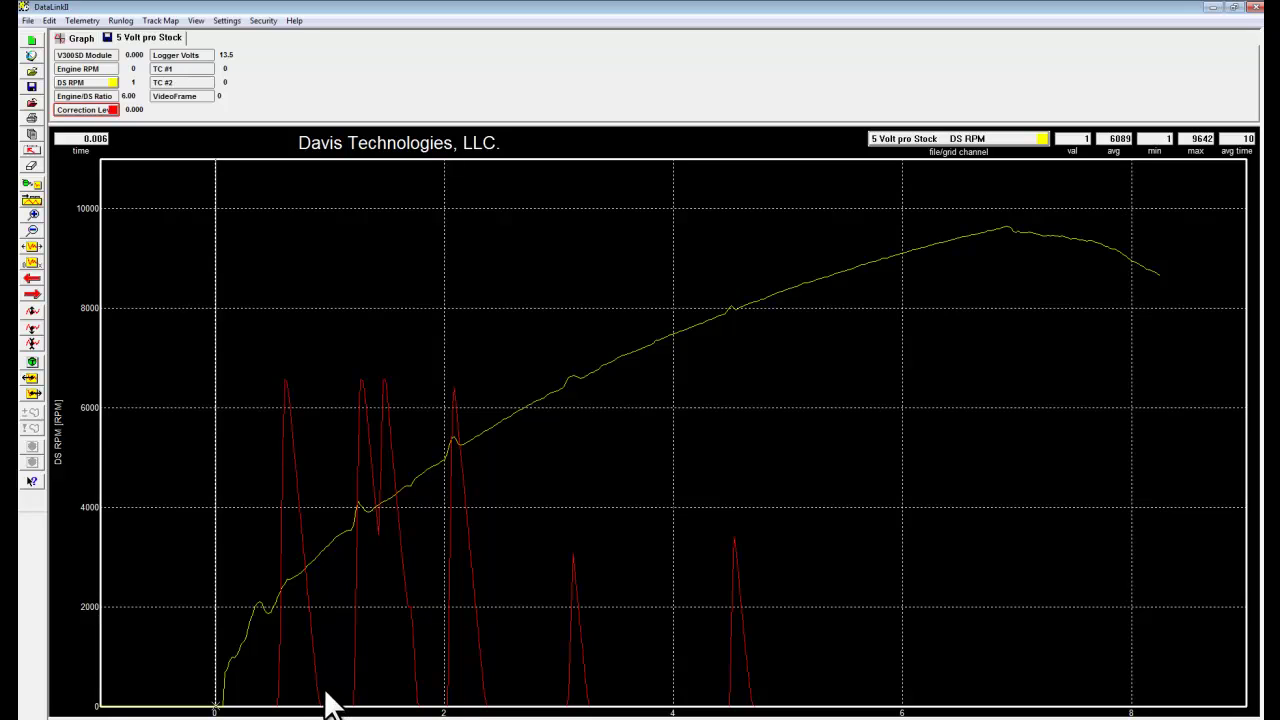
- Scale the graph to Correction Level and set the marker at 3.131 s, reading 1.113
left_click(1012, 142)
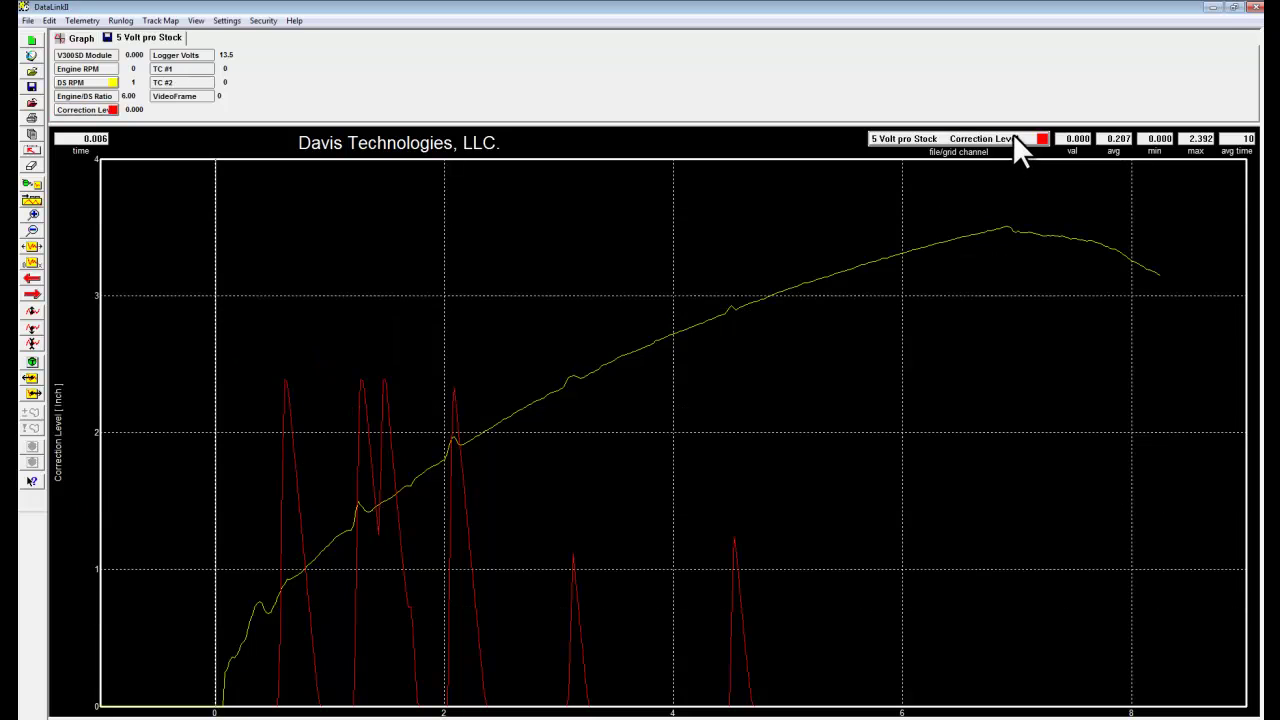
left_click(280, 571)
key("Right")
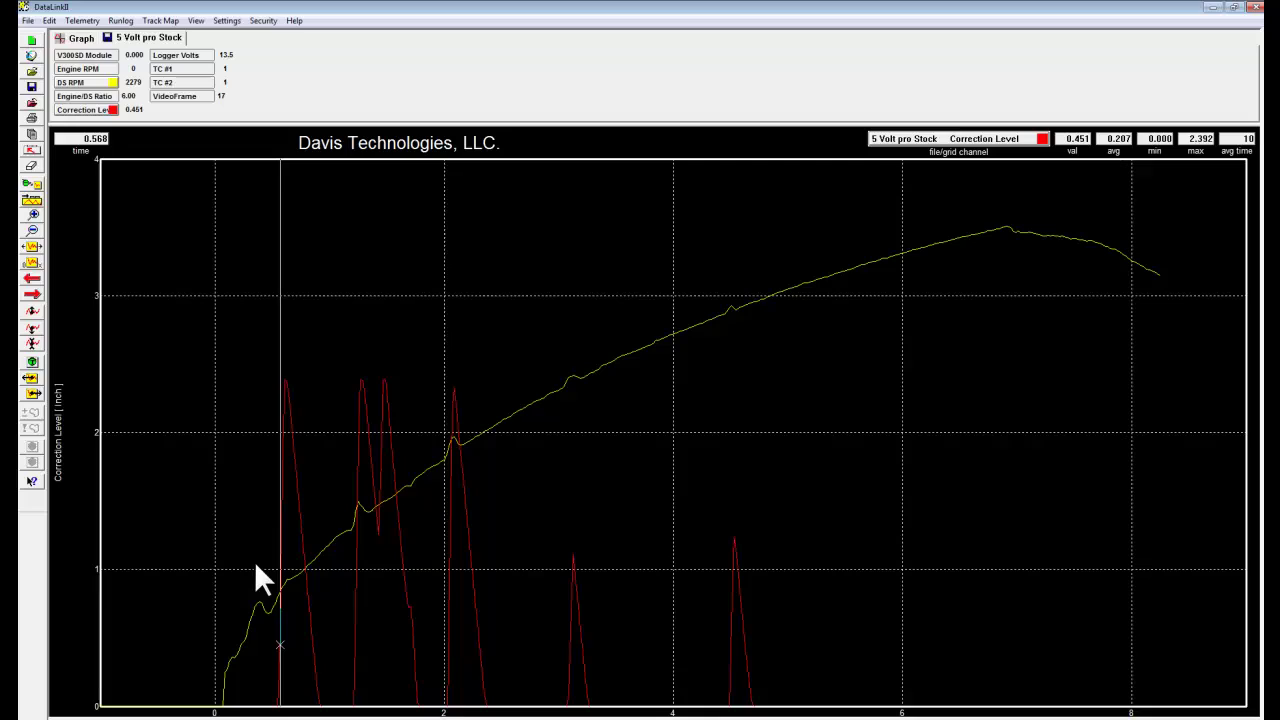
key("Right")
key("Right")
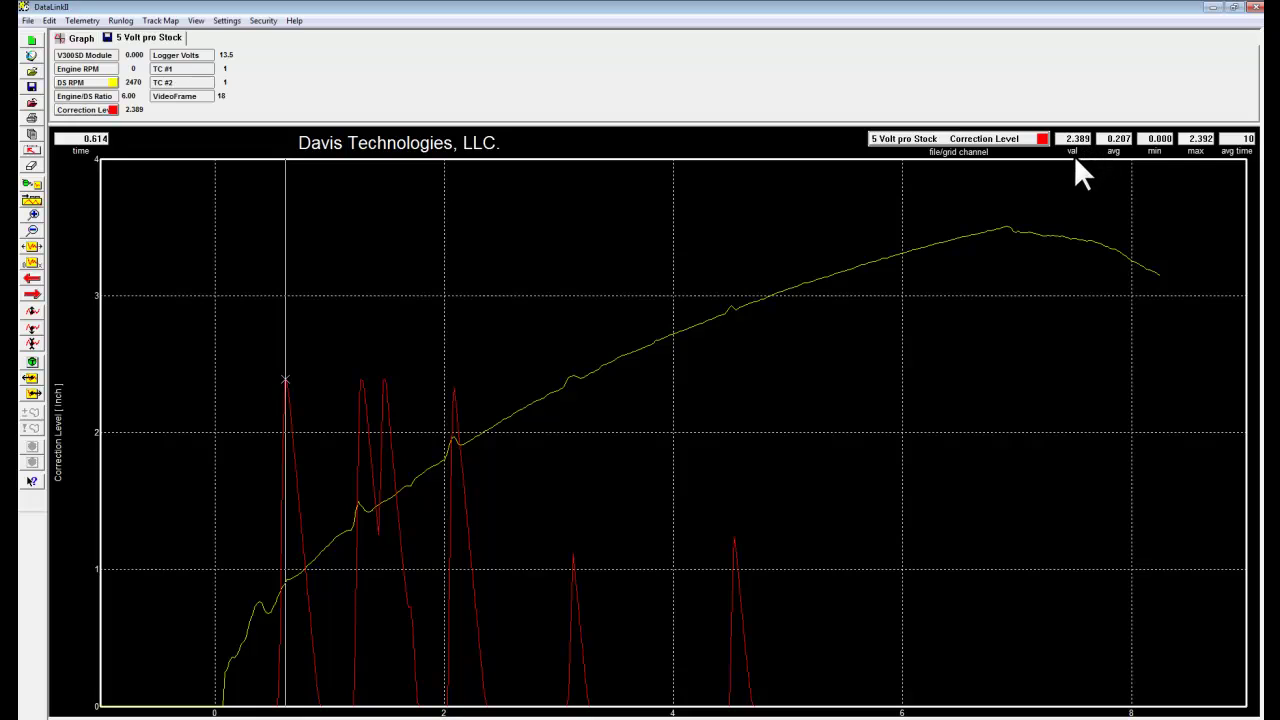
key("Right")
key("Right")
key("Right")
key("Right")
key("Right")
key("Right")
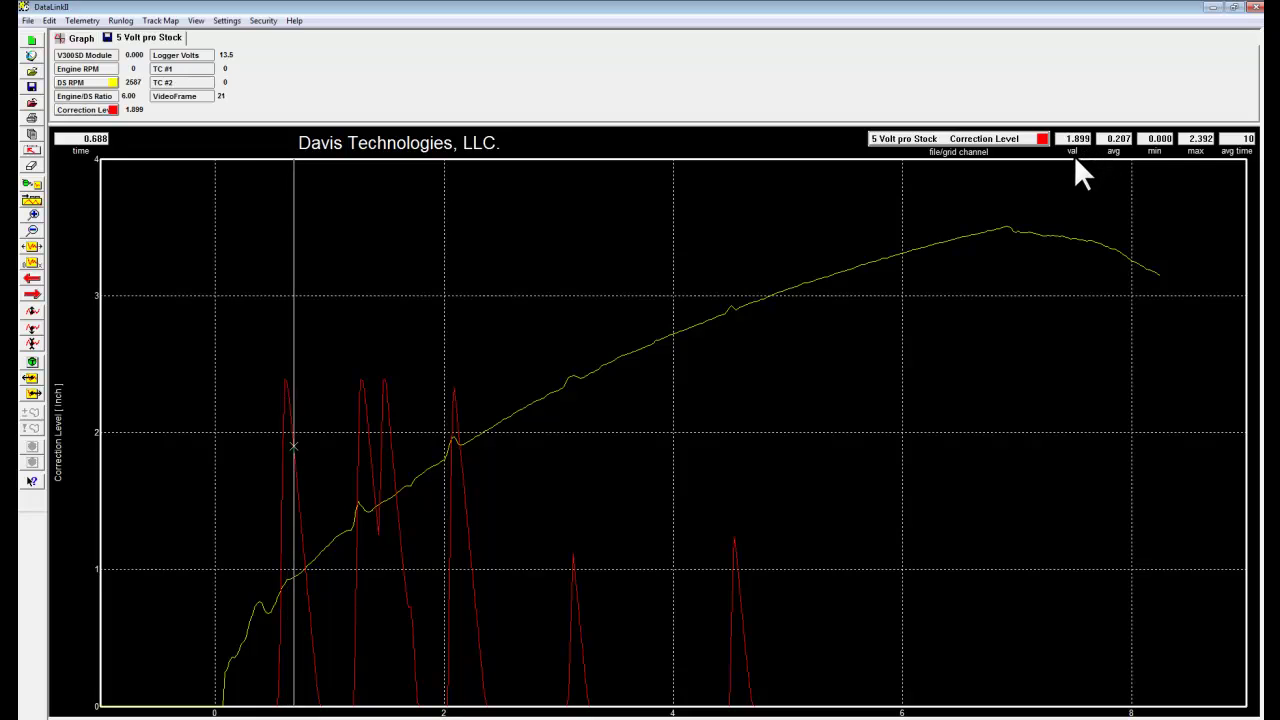
key("Right")
key("Right")
key("Right")
key("Right")
key("Right")
key("Right")
key("Right")
key("Right")
key("Right")
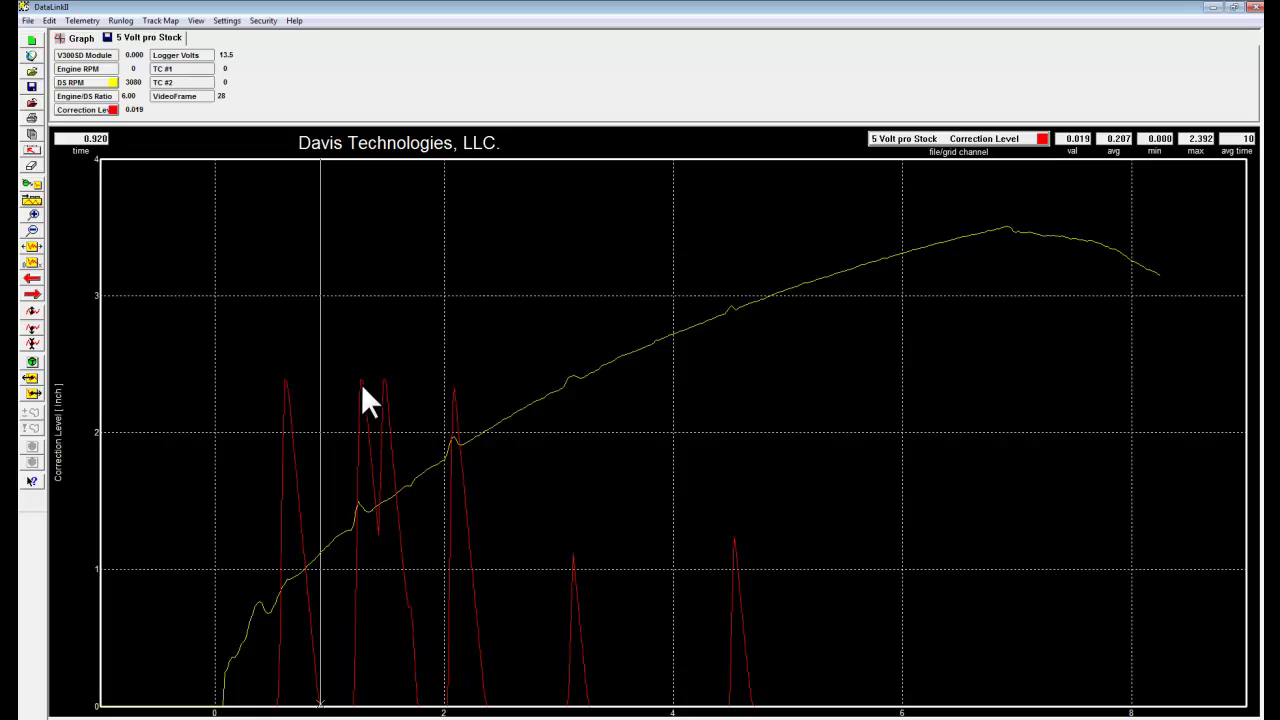
left_click(573, 556)
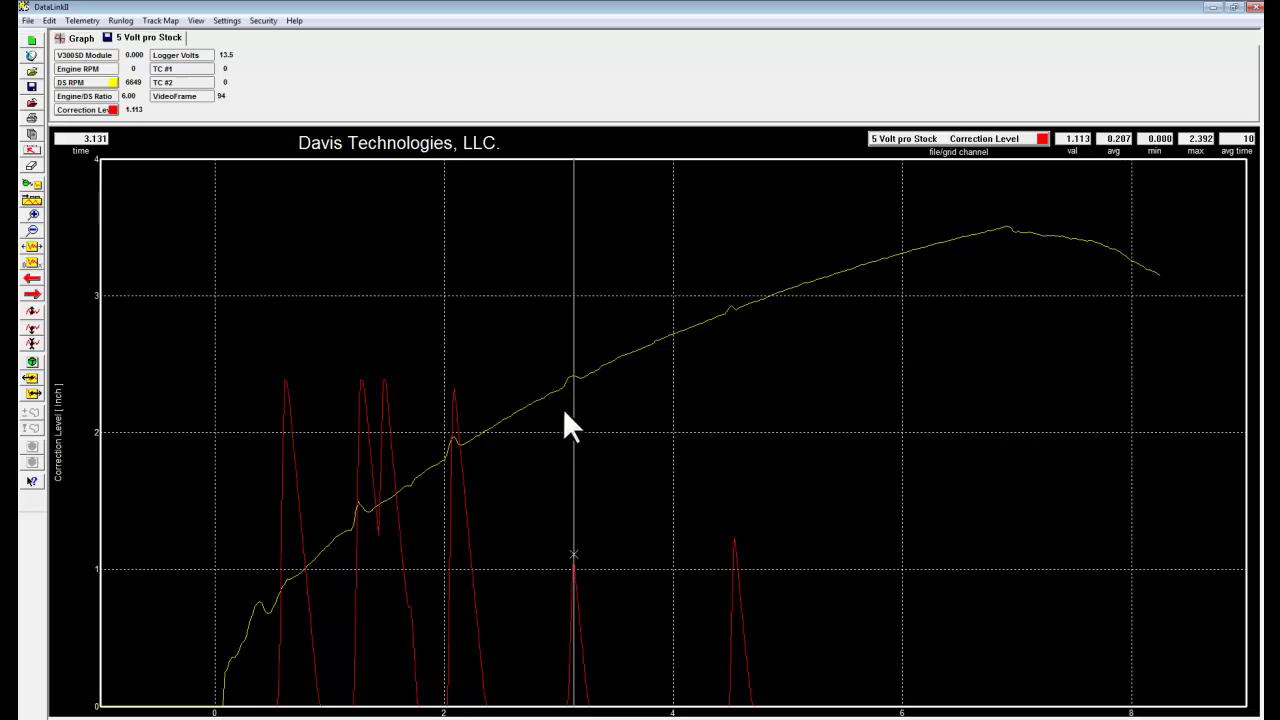